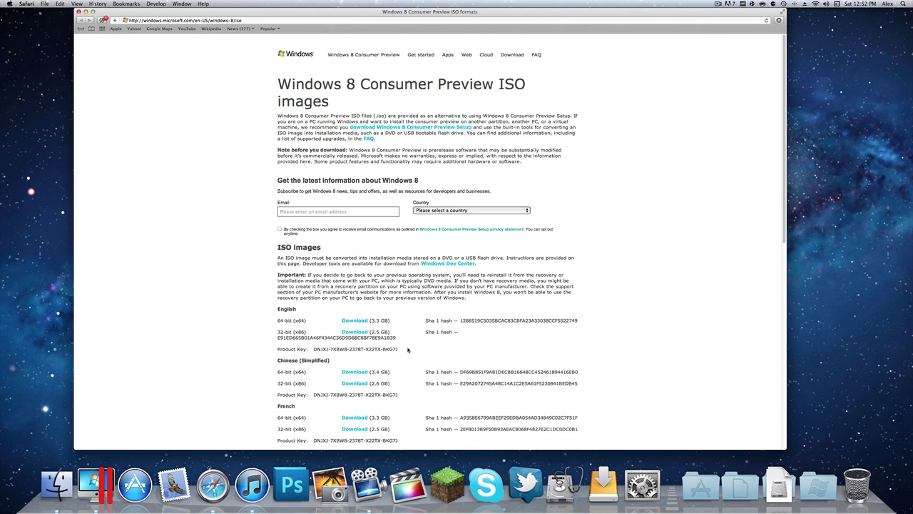
Bring up Parallels Desktop's Virtual Machines list, showing the Windows 7 machine
scroll(408, 349, "down", 5)
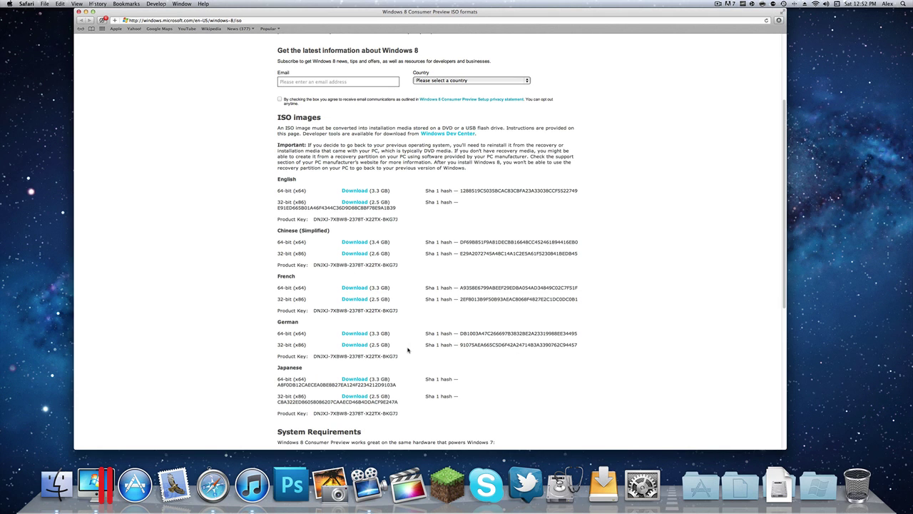
scroll(408, 349, "down", 5)
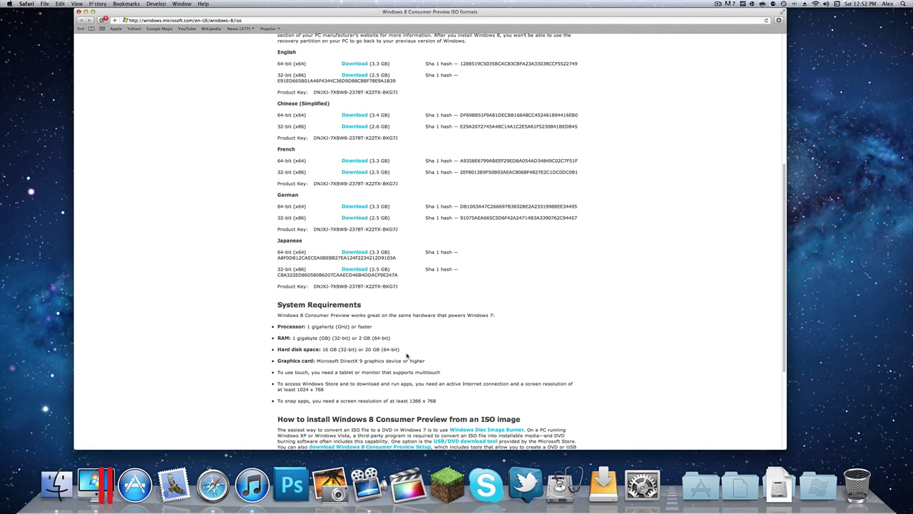
scroll(408, 355, "up", 10)
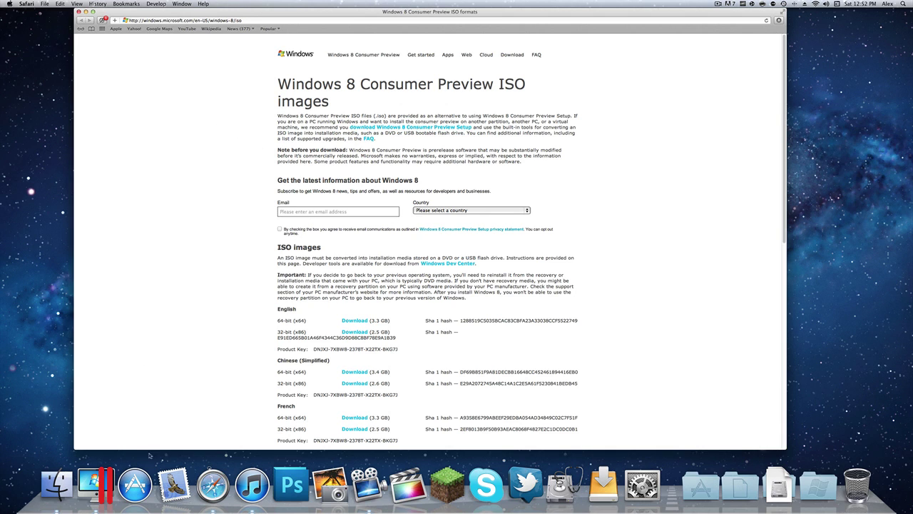
left_click(96, 484)
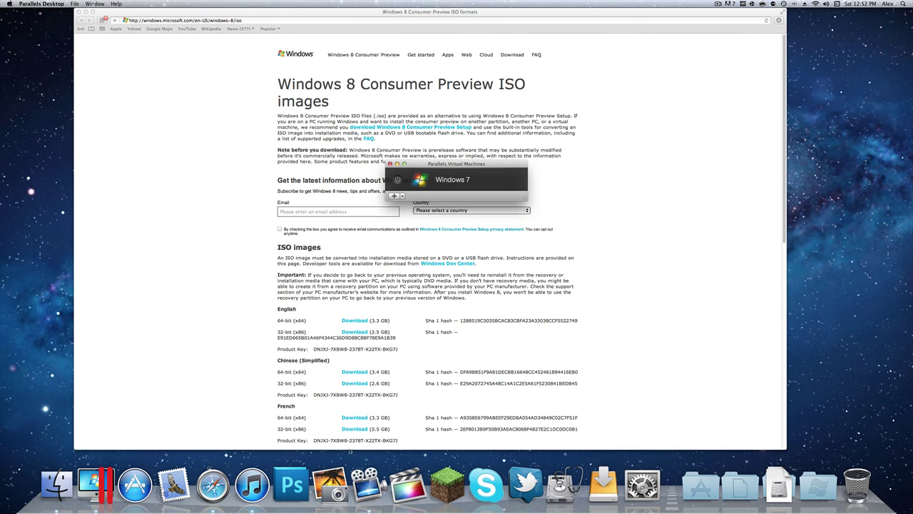
Browse the Applications and Utilities stacks in the Dock, then close them
left_click(700, 489)
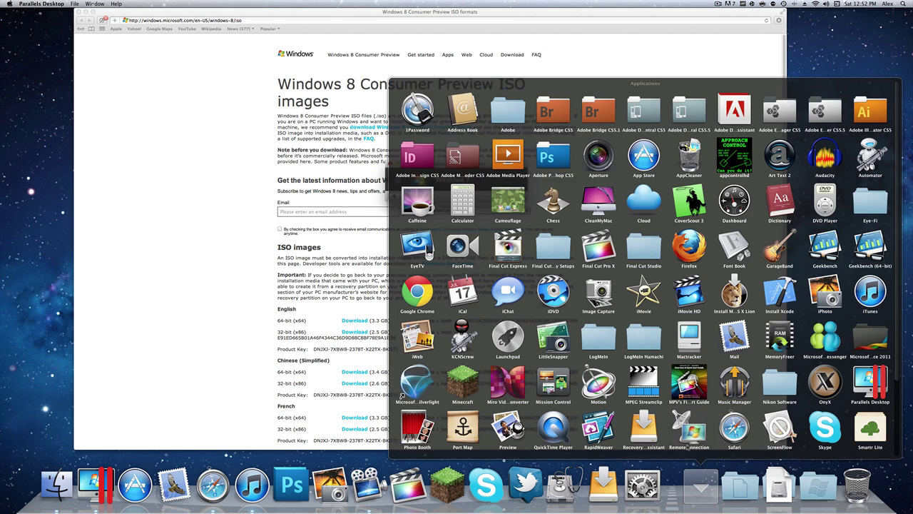
scroll(646, 271, "down", 3)
left_click(700, 489)
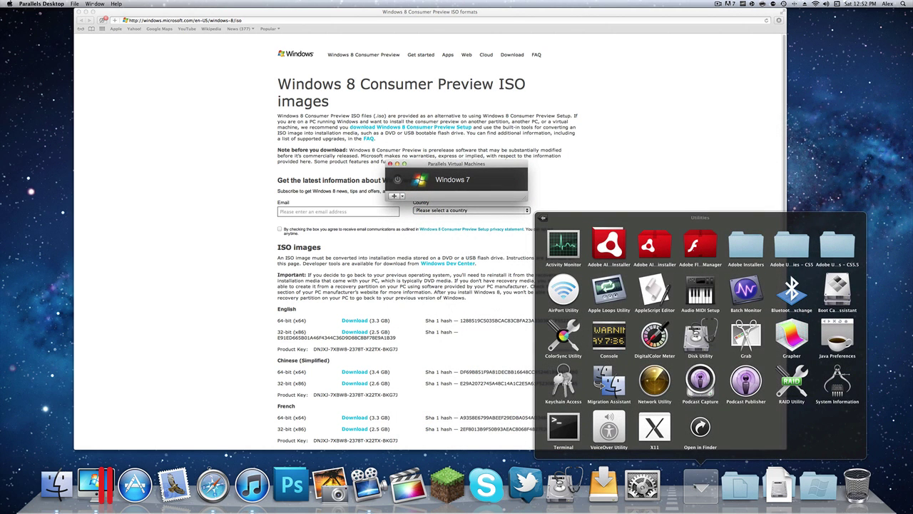
left_click(695, 492)
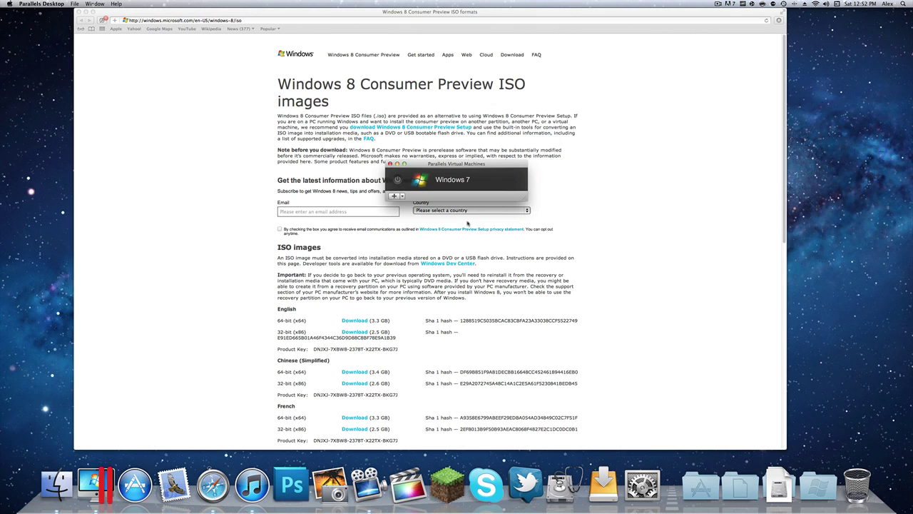
Create a new virtual machine from Windows8-ConsumerPreview-64bit-English.iso in Downloads
left_click(395, 196)
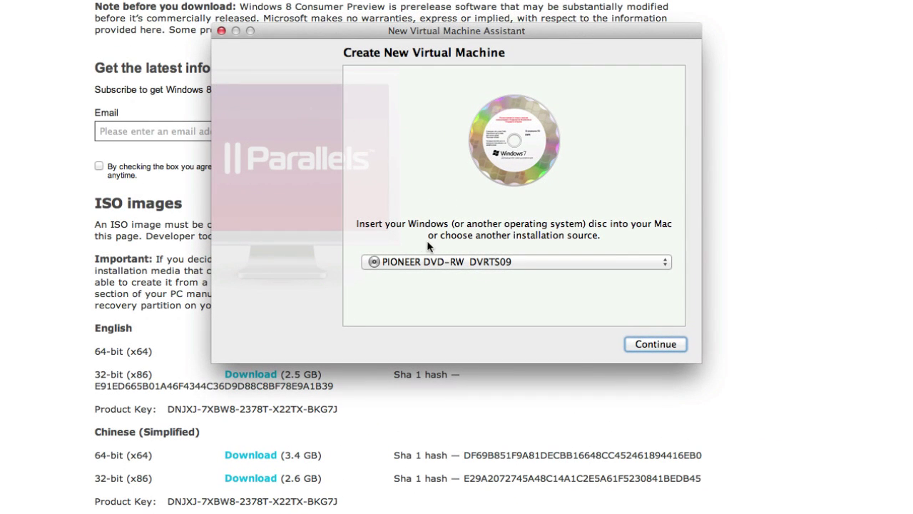
left_click(443, 261)
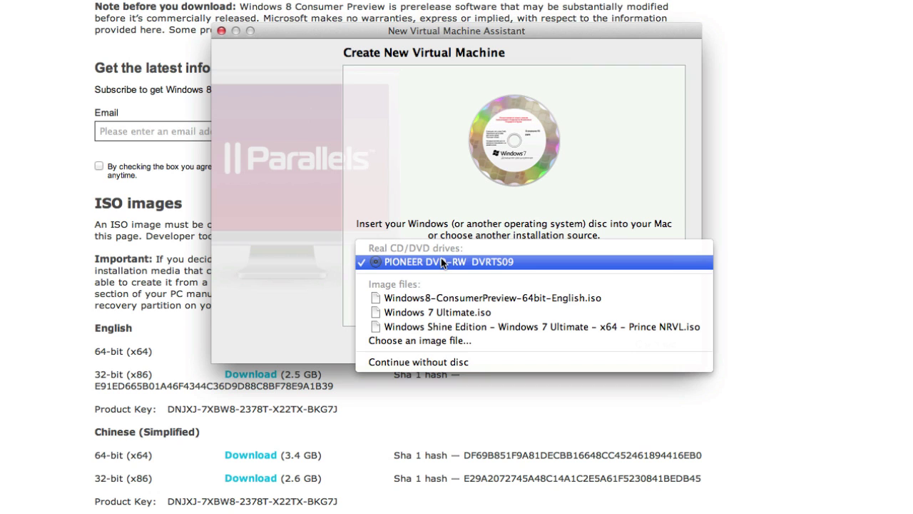
left_click(450, 343)
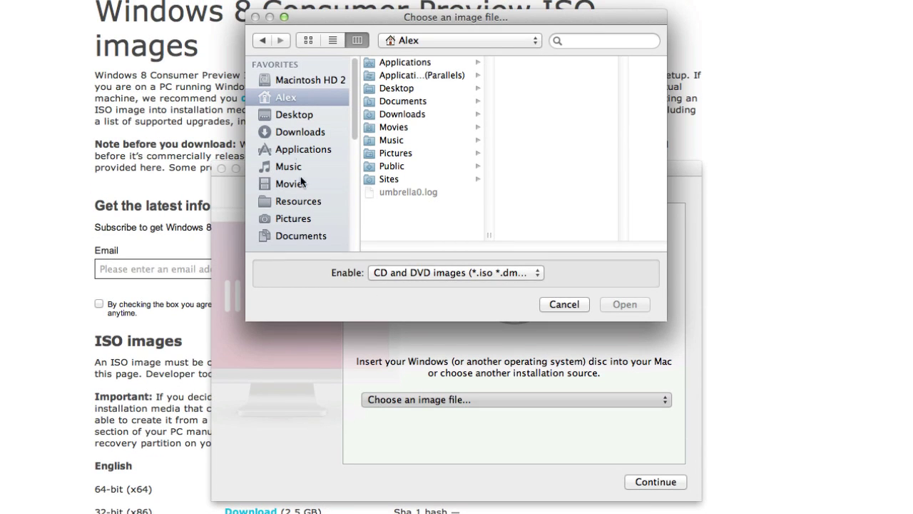
left_click(296, 135)
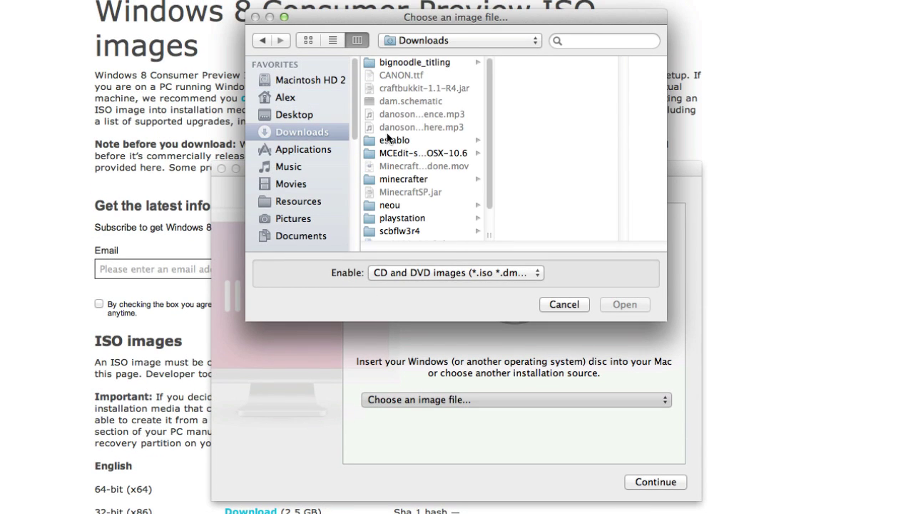
scroll(419, 143, "down", 2)
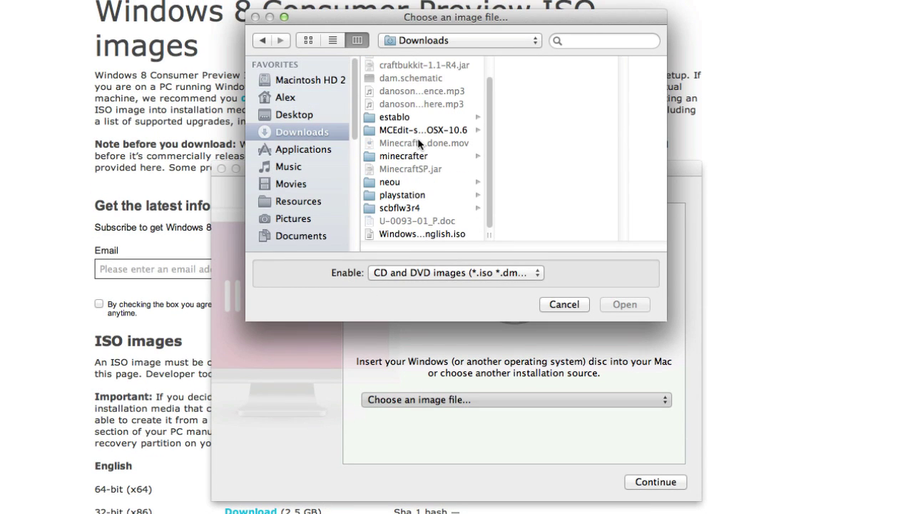
left_click(428, 235)
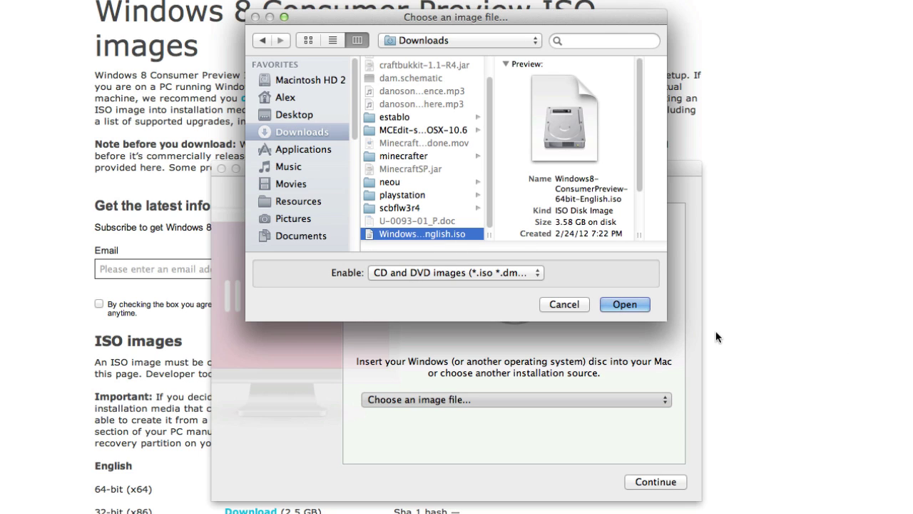
left_click(640, 307)
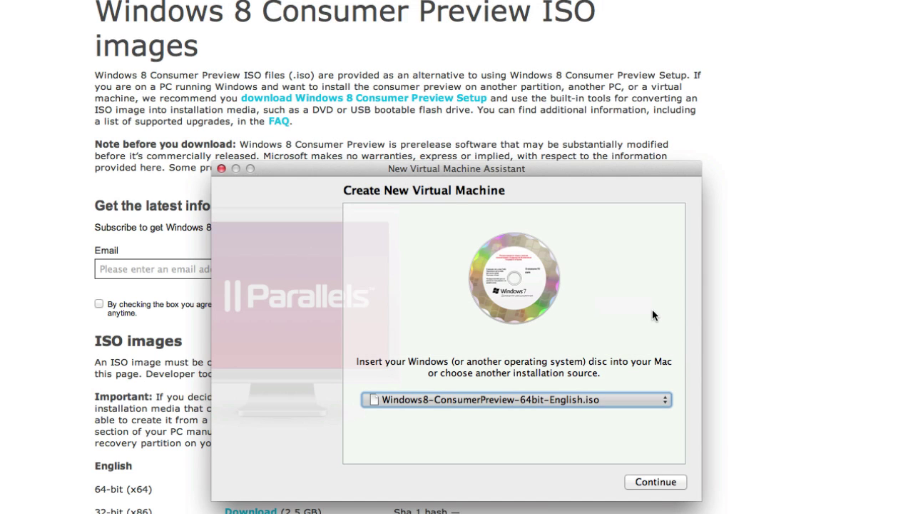
Continue, pick More Windows > Other Windows as the operating system, and confirm with OK
left_click(655, 483)
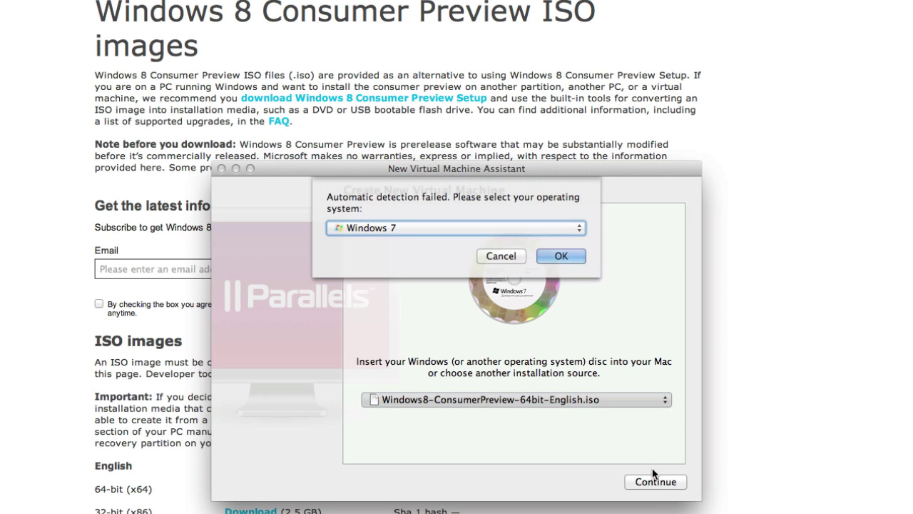
left_click(442, 229)
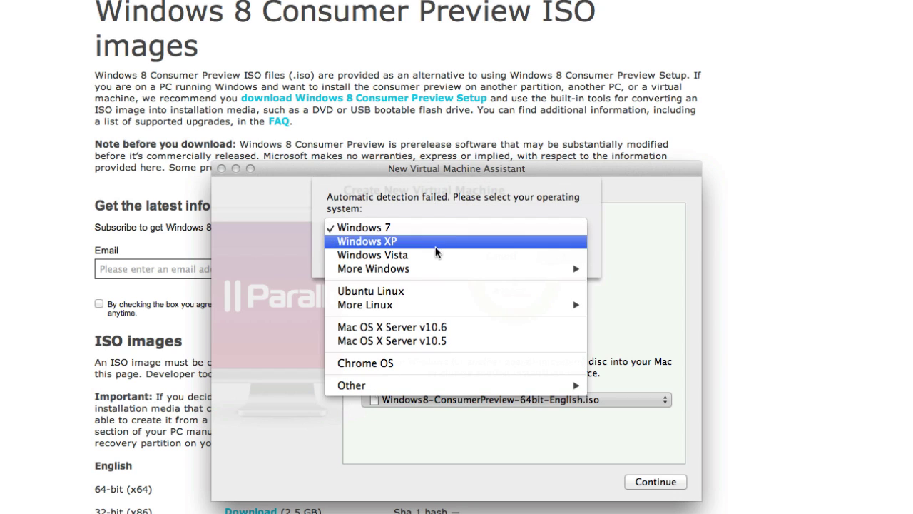
mouse_move(428, 270)
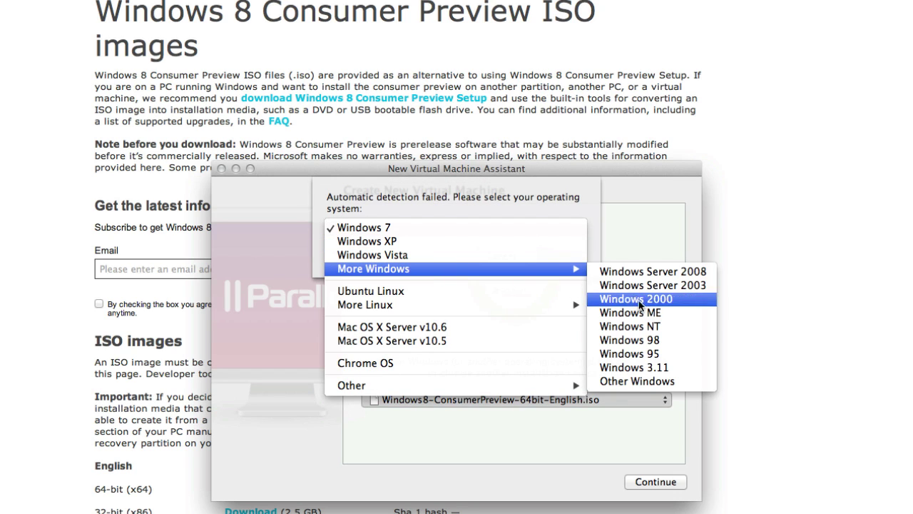
left_click(643, 382)
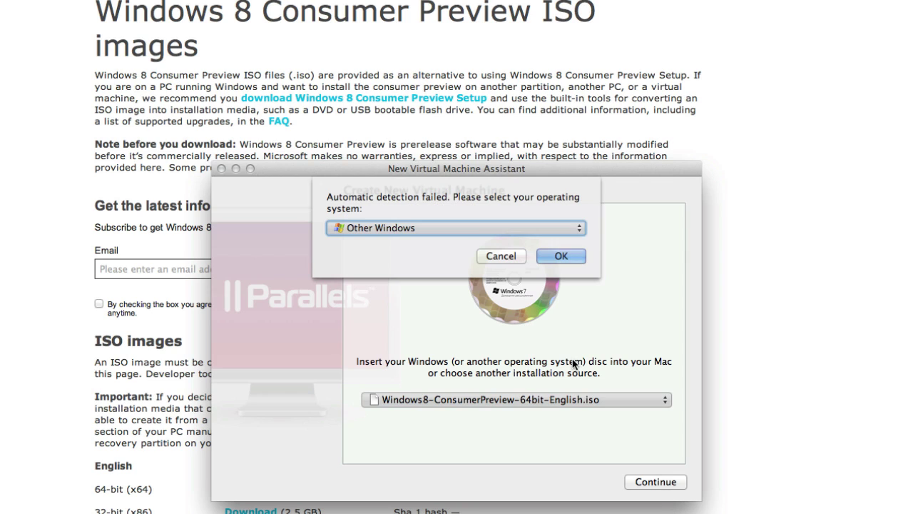
left_click(561, 255)
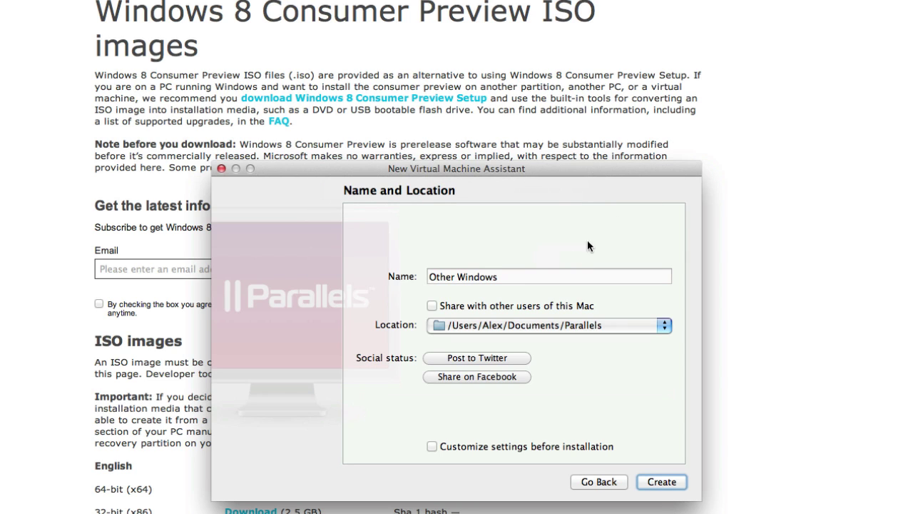
Replace the default name with 'Windows 8' and create the VM, booting into Windows Setup
triple_click(547, 277)
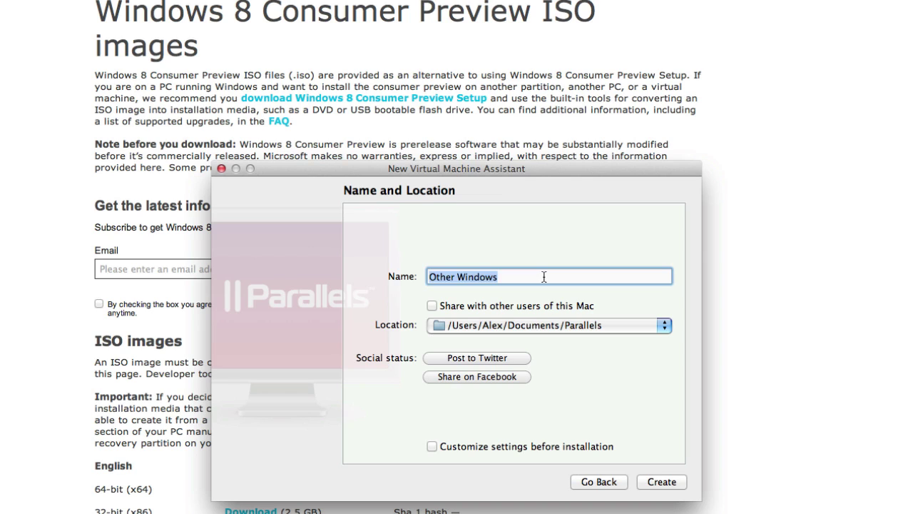
type("WIND")
key("BackSpace")
key("BackSpace")
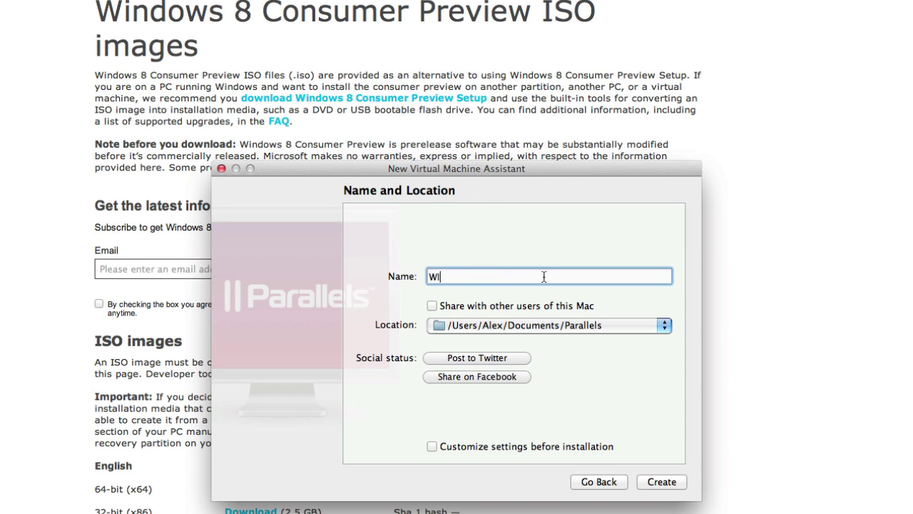
key("BackSpace")
key("BackSpace")
type("Window 8")
key("BackSpace")
key("BackSpace")
type("s 8")
left_click(681, 482)
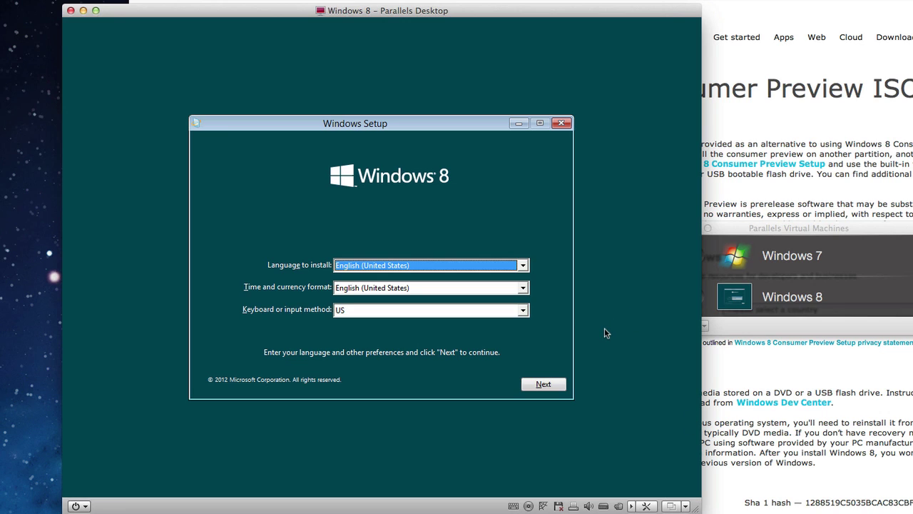
Capture input in the VM, keep English (United States) language settings, and start Install now
left_click(556, 385)
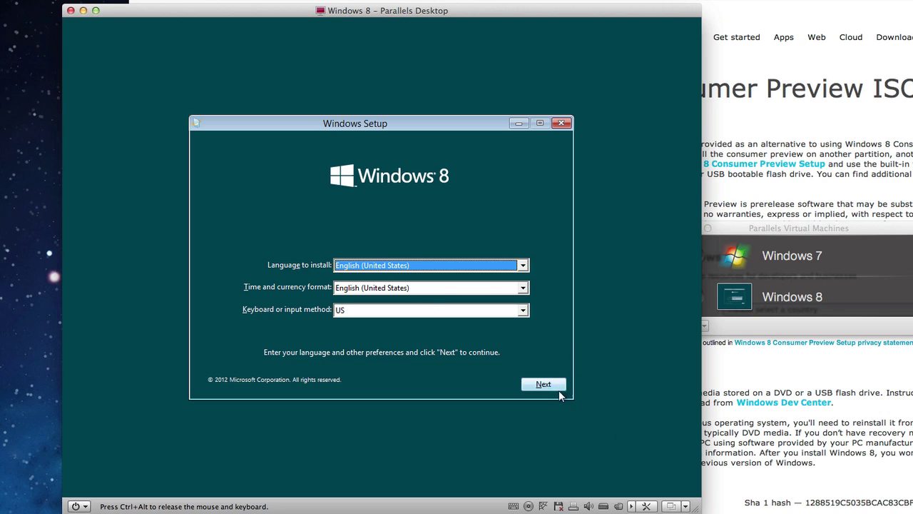
left_click(559, 390)
left_click(385, 261)
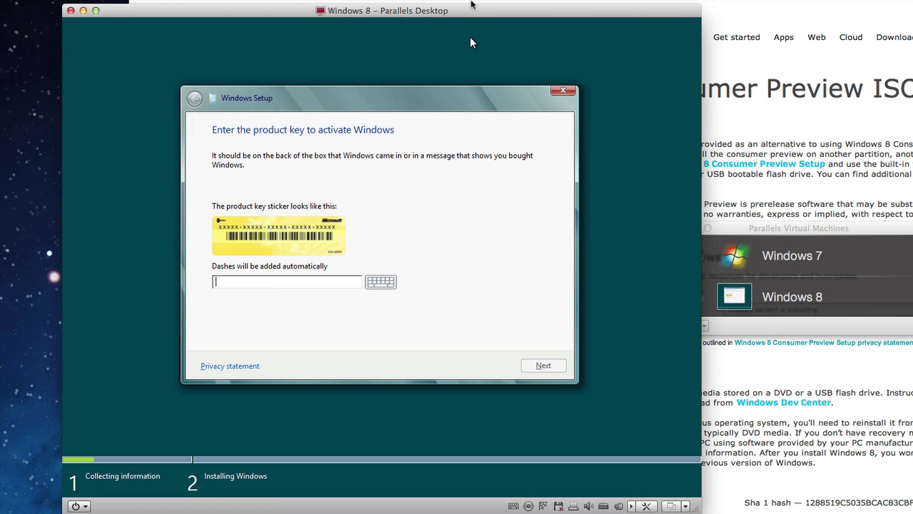
Move the VM window, enter the product key from the web page, and accept the license terms
left_click_drag(481, 11, 912, 33)
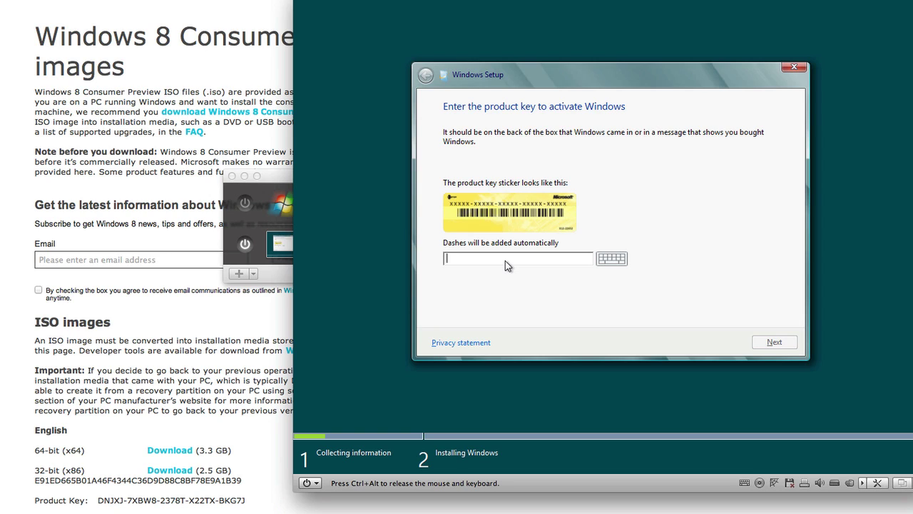
type("DN")
type("7XBW82378TX22TXBKG7J")
left_click(776, 343)
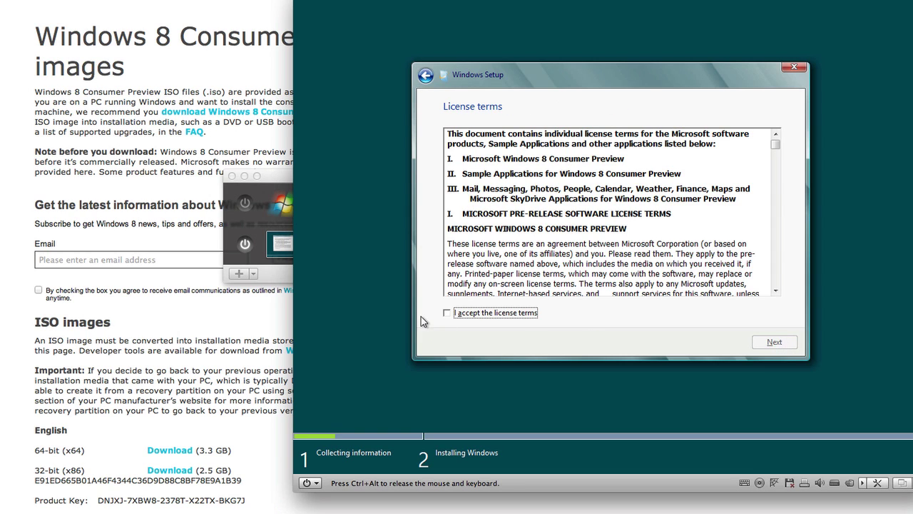
left_click(447, 315)
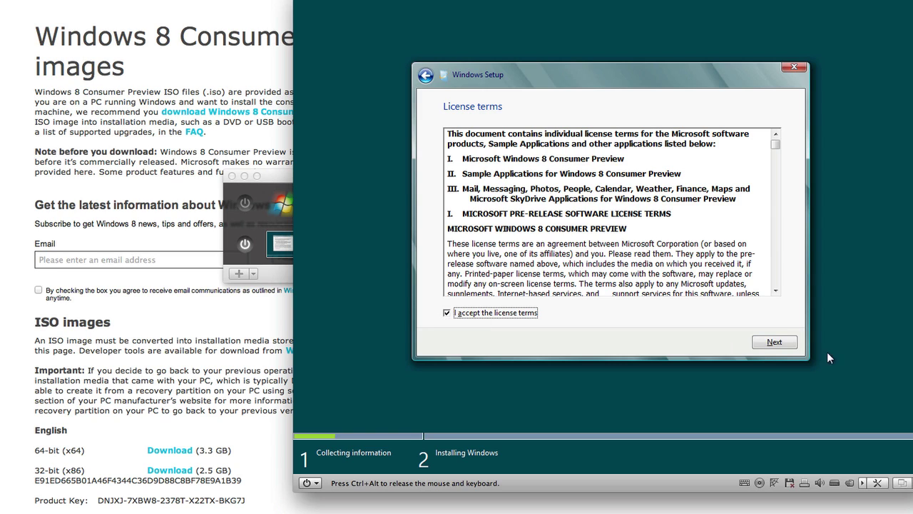
left_click(786, 344)
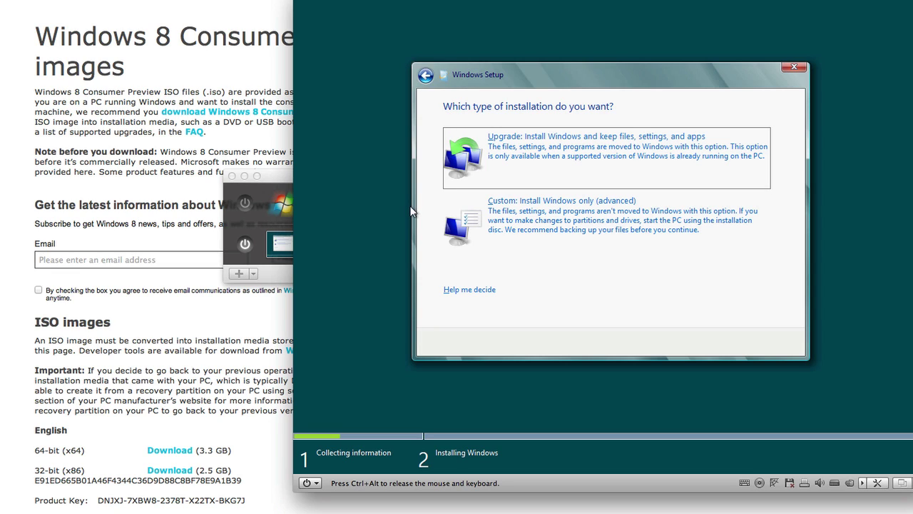
Choose Custom: Install Windows only and install onto Drive 0's 64.0 GB unallocated space
left_click(603, 220)
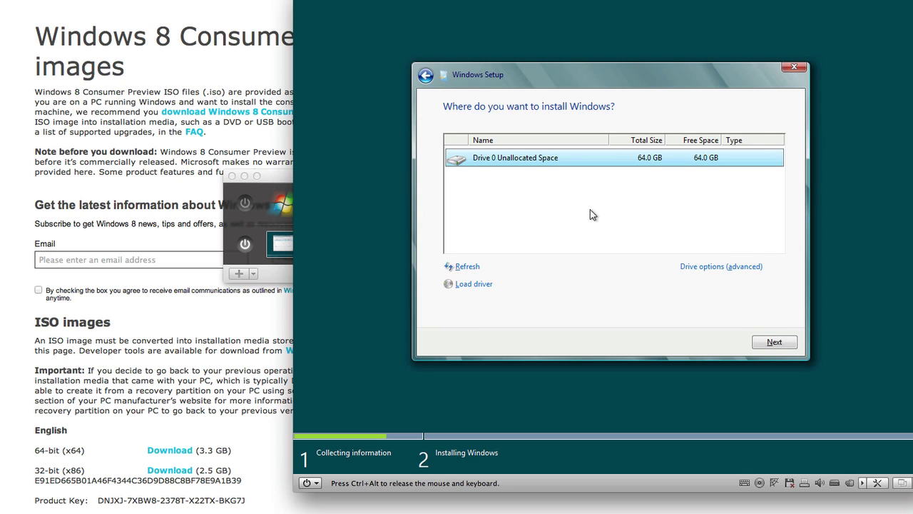
left_click(792, 345)
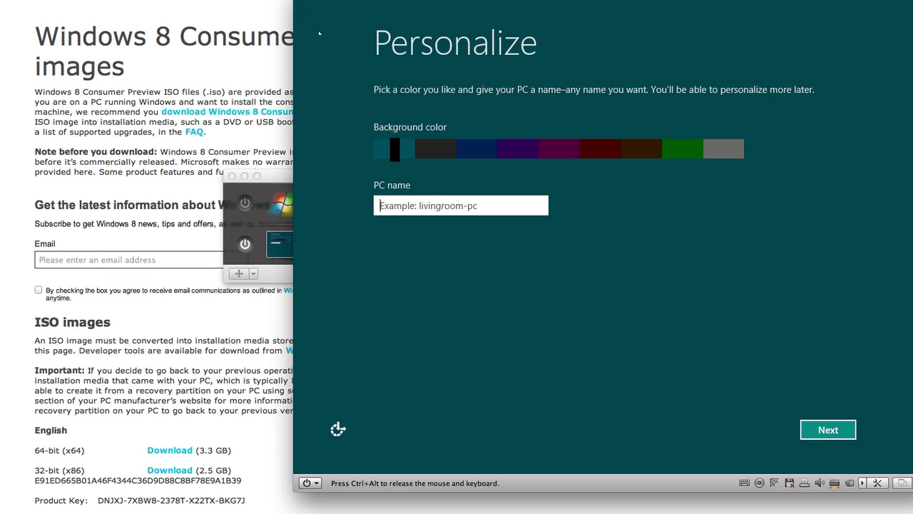
Fix the mistyped PC name to 'Windows8' and continue to Settings
type("w")
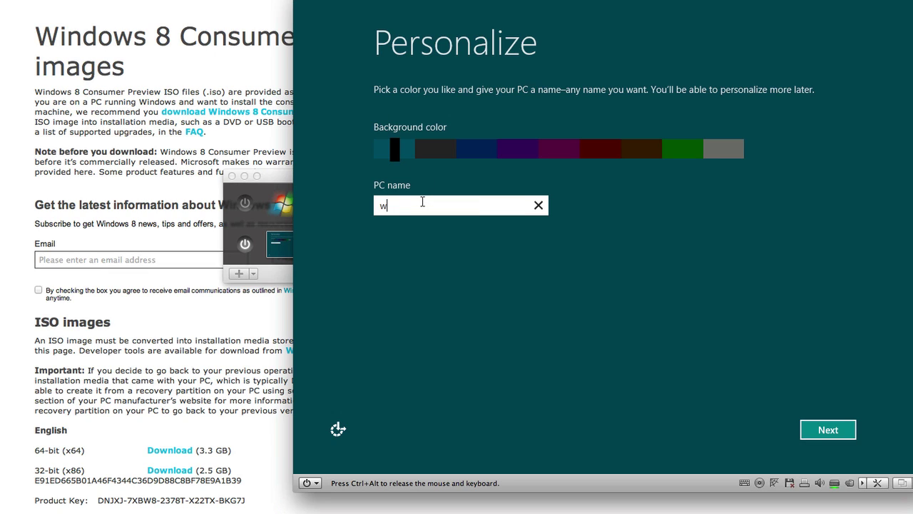
type("INDOW")
key("BackSpace")
key("BackSpace")
key("BackSpace")
key("BackSpace")
key("BackSpace")
key("BackSpace")
type("Windows")
key("space")
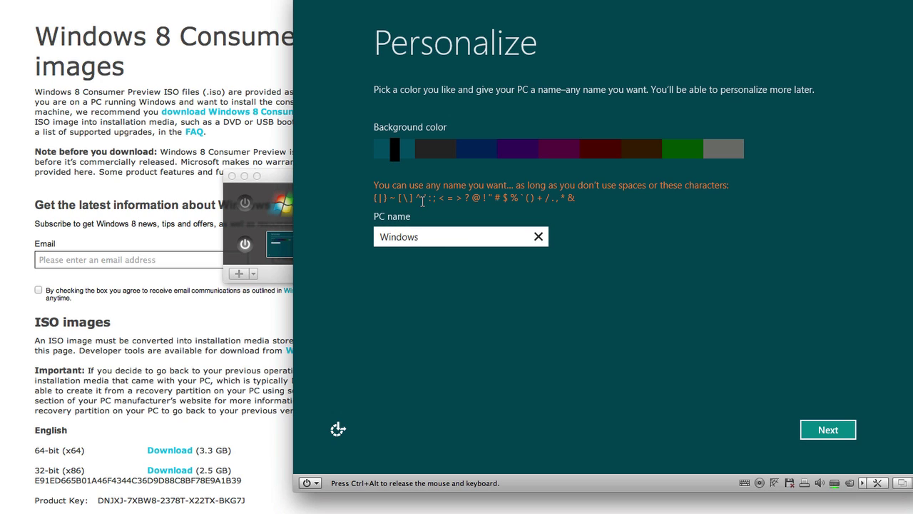
type("8")
left_click(820, 429)
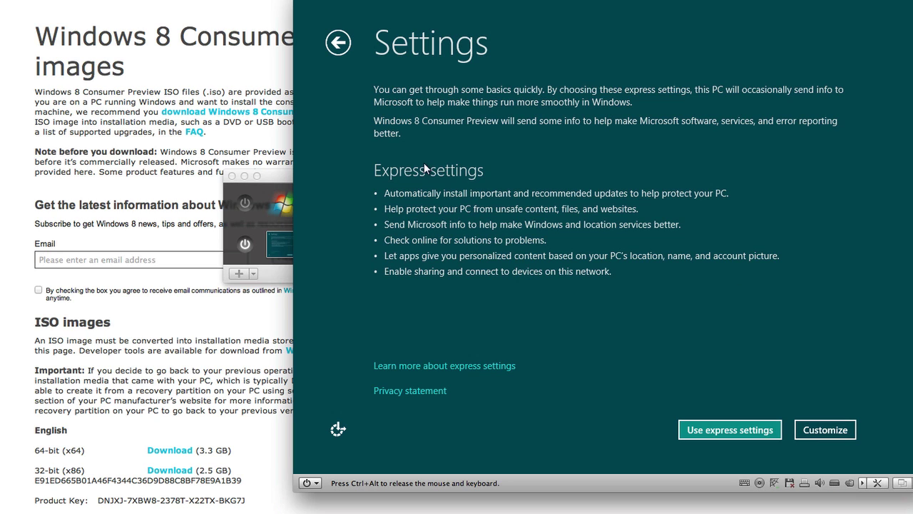
Use express settings, skip the Microsoft account sign-in, and choose Local account
left_click(695, 434)
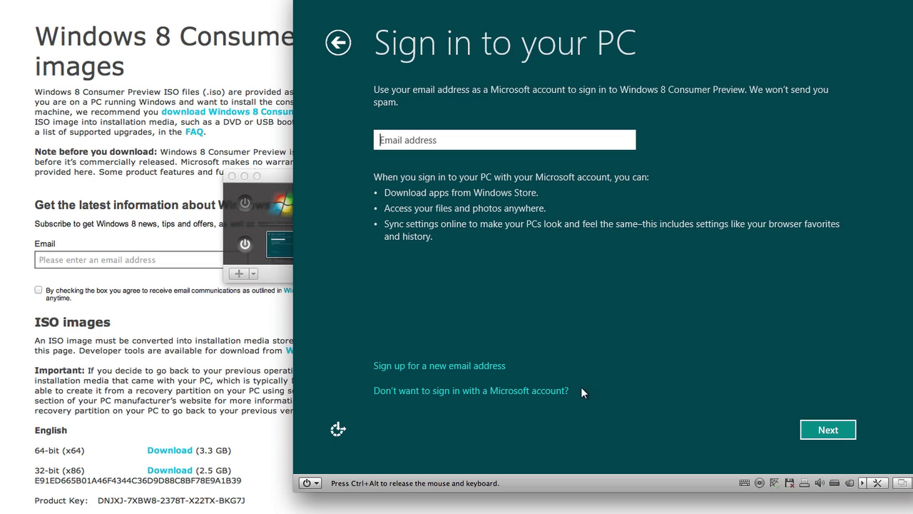
left_click(842, 431)
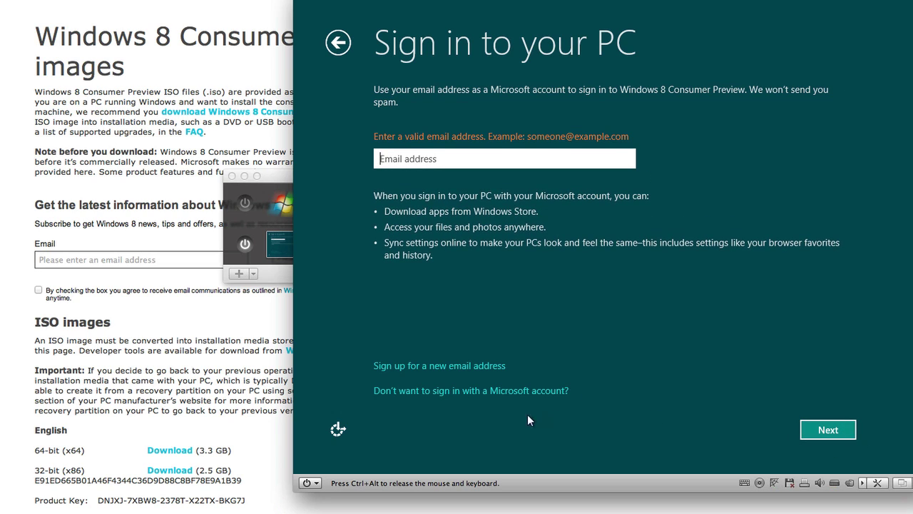
left_click(412, 392)
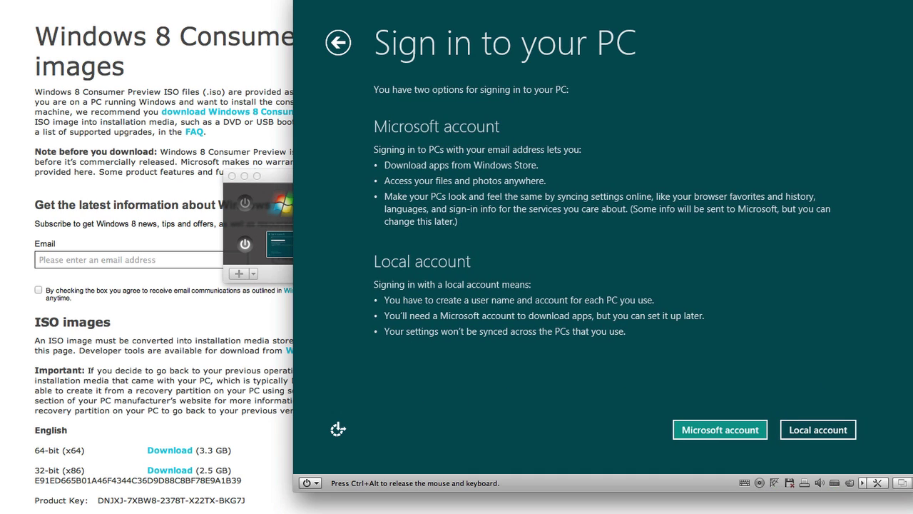
left_click(836, 429)
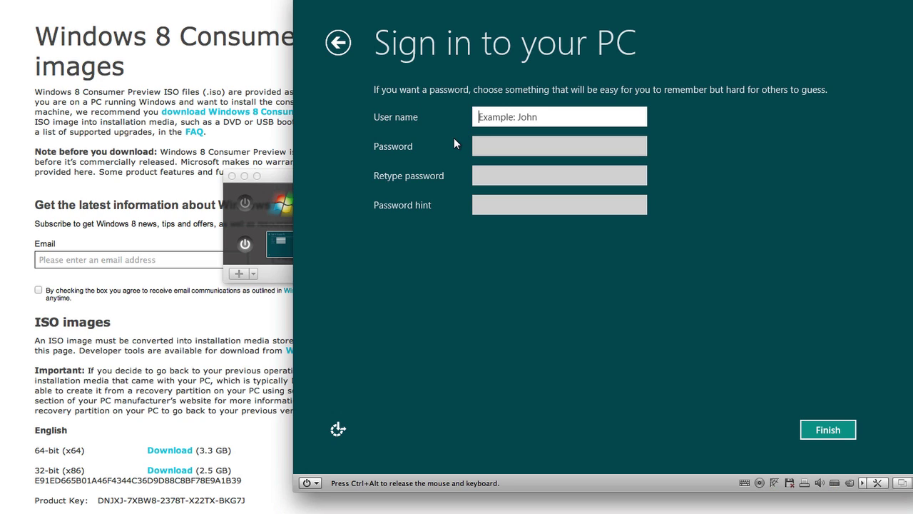
Fill in the user name, password, retyped password and a hint, then try Finish
type("Alex")
key("Tab")
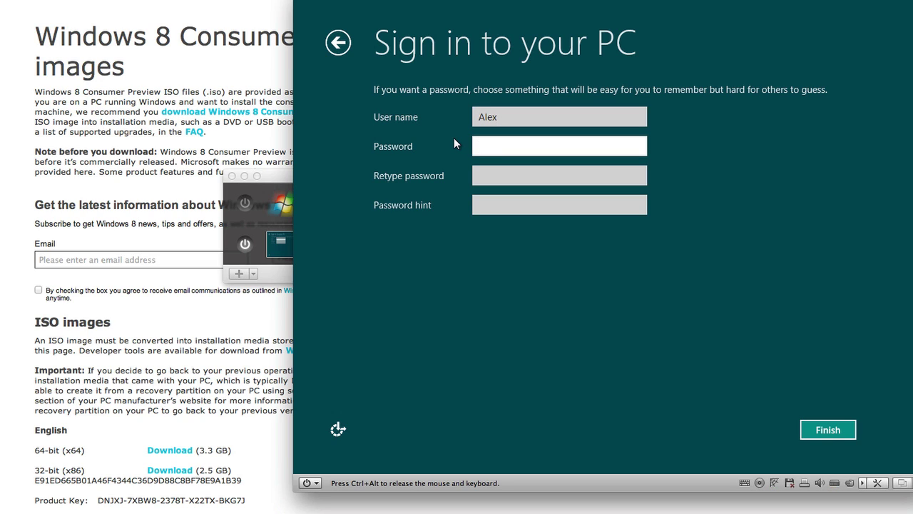
type("1234")
key("Tab")
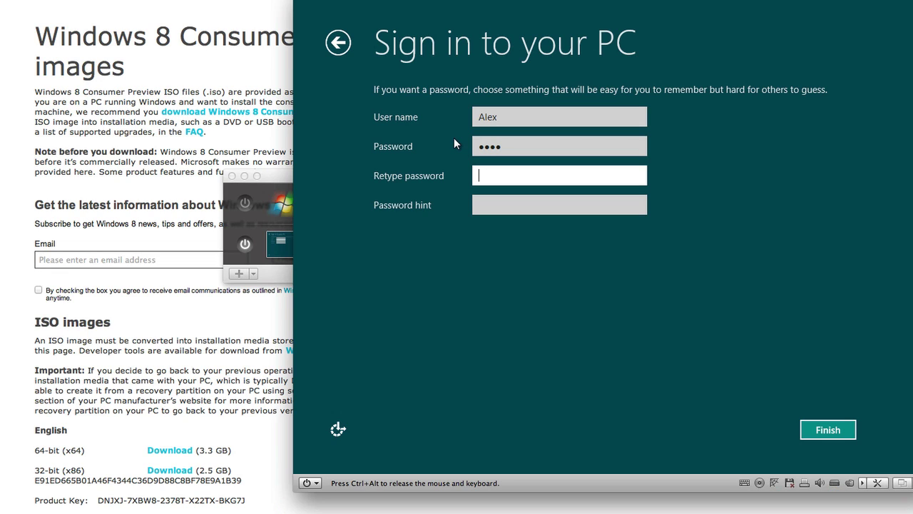
type("1234")
key("Tab")
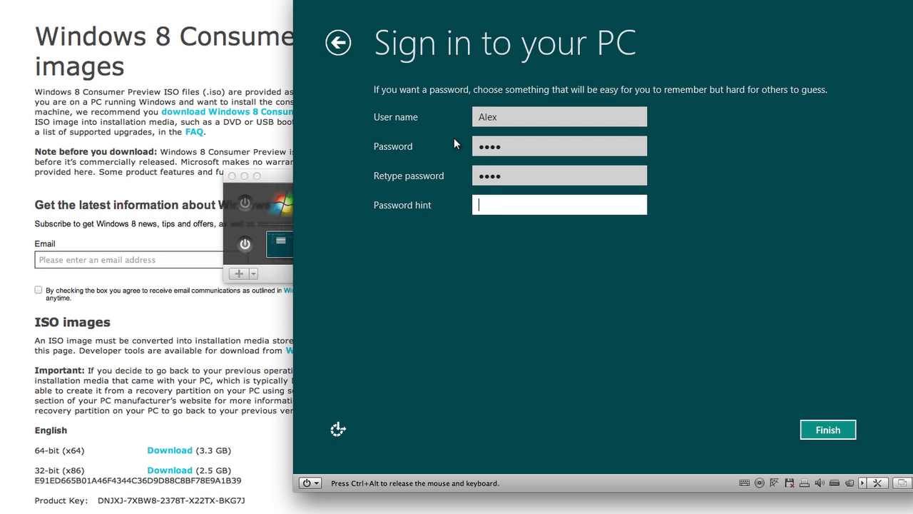
type("alex")
left_click(825, 428)
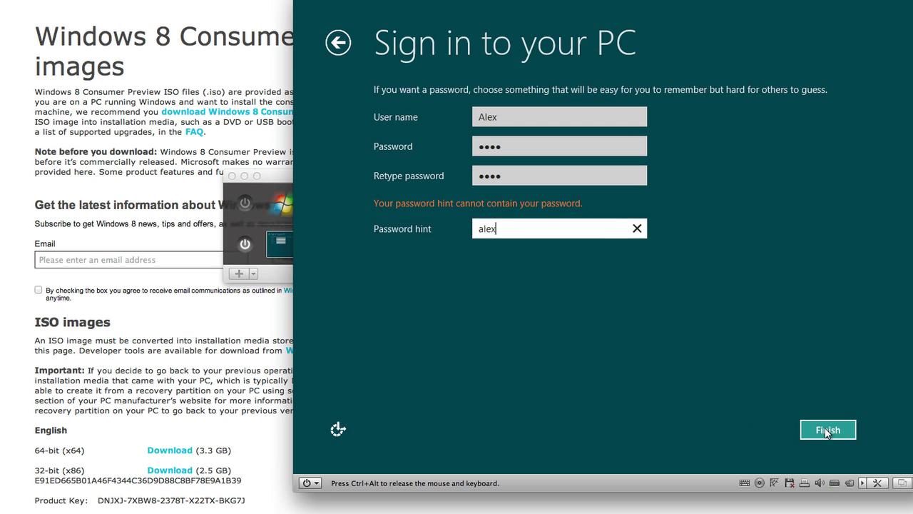
Replace the rejected password hint with 'your name' and finish creating the account
left_click_drag(513, 225, 430, 223)
type("your name")
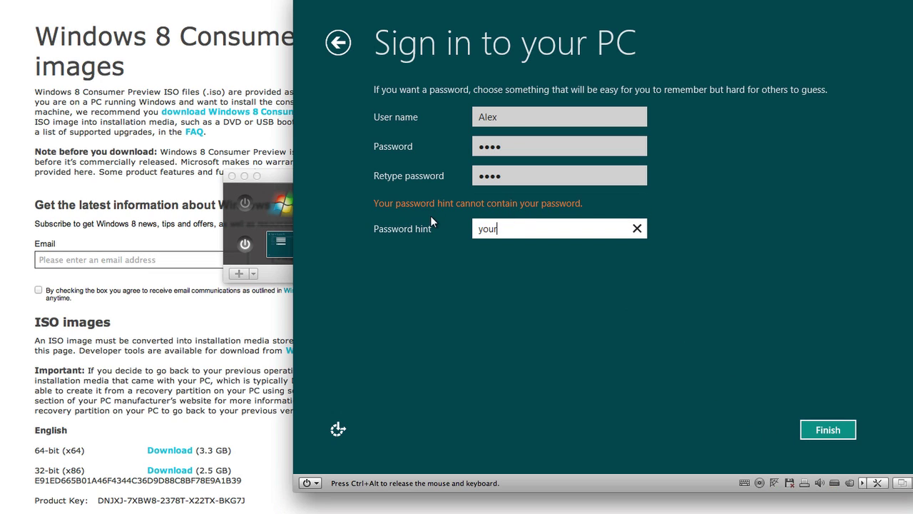
left_click(849, 431)
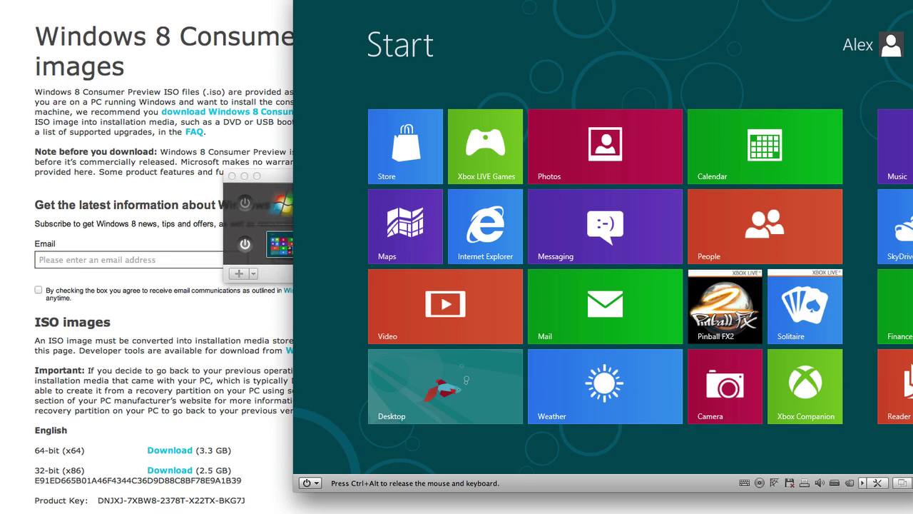
Scroll the Windows 8 Start screen right across the tiles, then back left
scroll(603, 264, "down", 2)
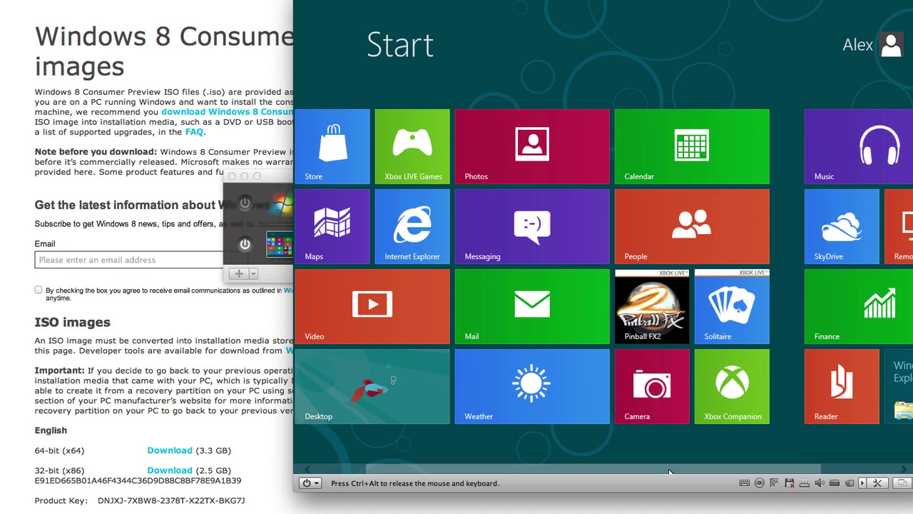
scroll(608, 470, "up", 1)
scroll(580, 472, "up", 2)
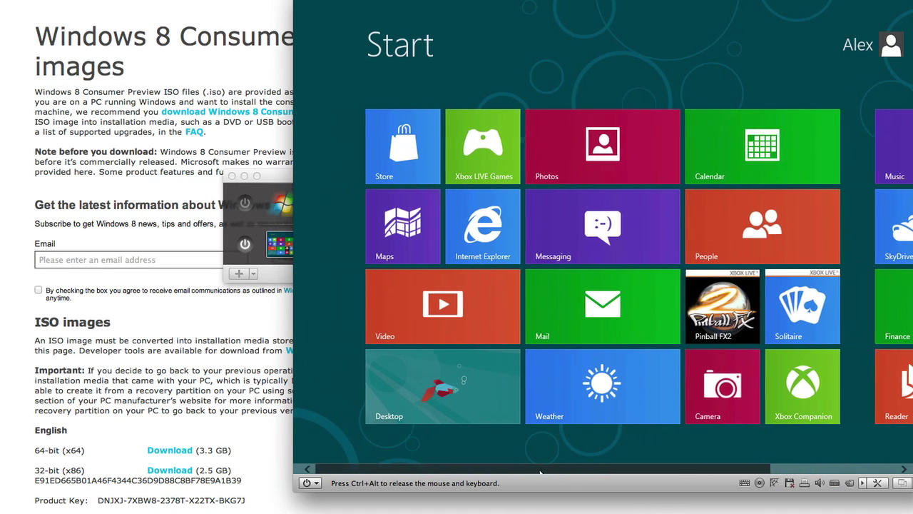